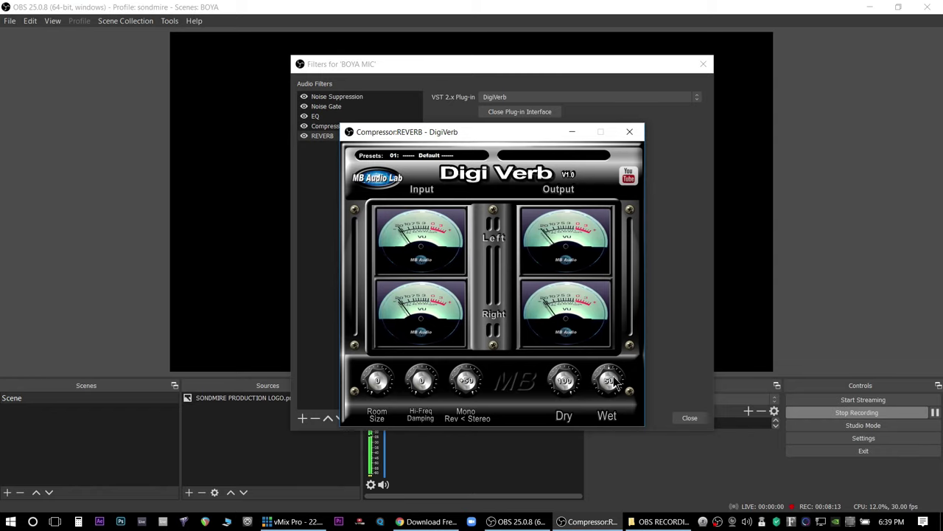
Set the DigiVerb wet level to 10 and the room size to 0, and close the reverb plug-in's interface
{"action": "left_click_drag", "start_coordinate": [609, 380], "coordinate": [614, 456]}
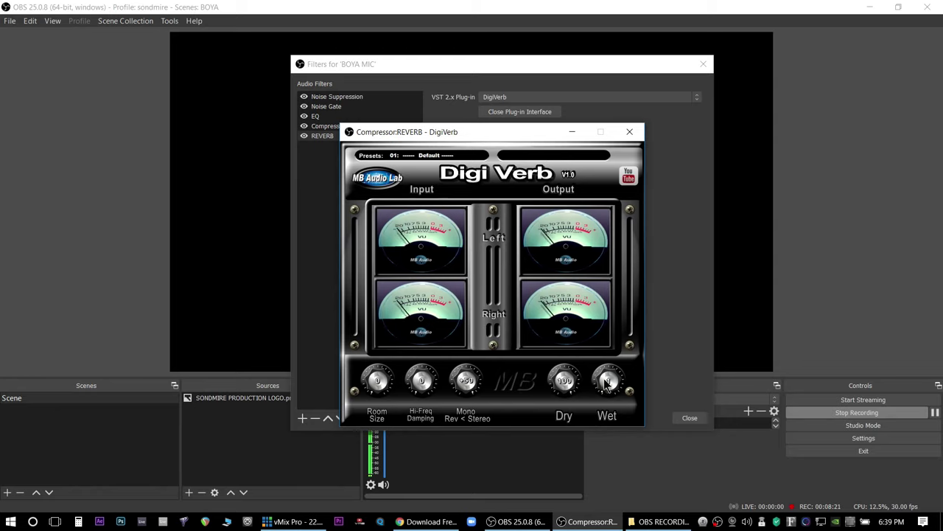
{"action": "left_click_drag", "start_coordinate": [605, 388], "coordinate": [602, 360]}
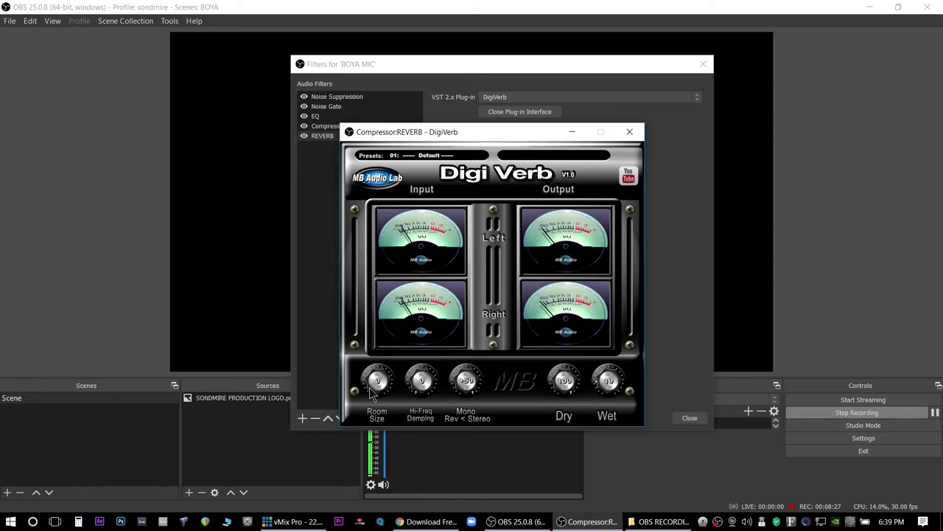
{"action": "left_click_drag", "start_coordinate": [377, 380], "coordinate": [377, 411]}
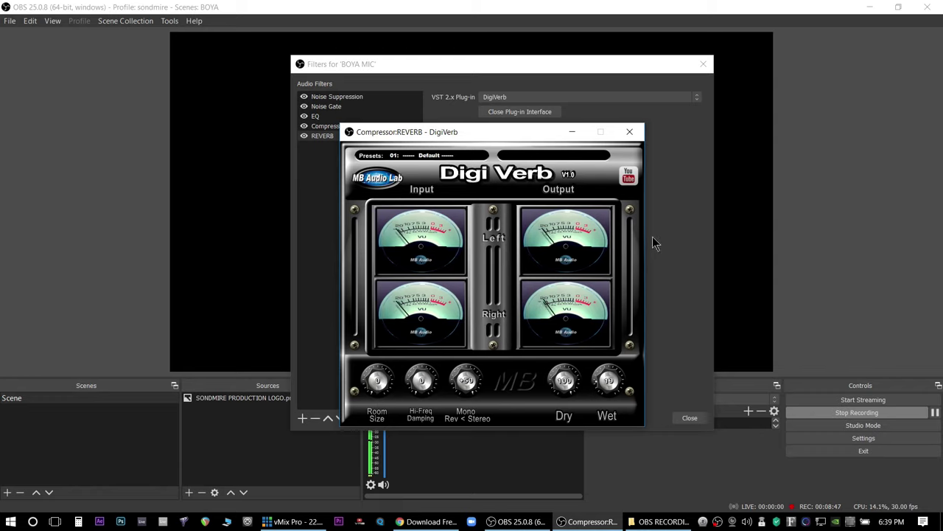
{"action": "left_click", "coordinate": [630, 133]}
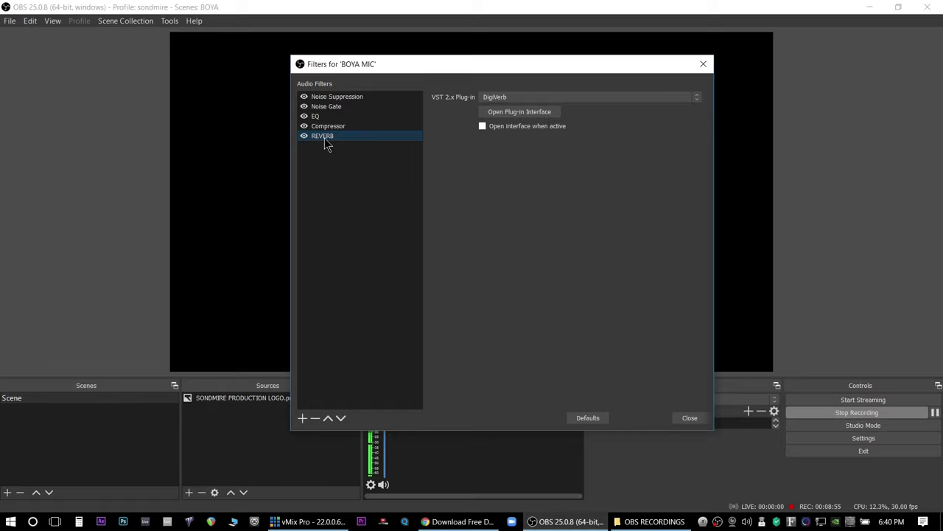
Add a VST 2.x Plug-in filter named DELAY to the BOYA MIC audio filters
{"action": "left_click", "coordinate": [303, 418]}
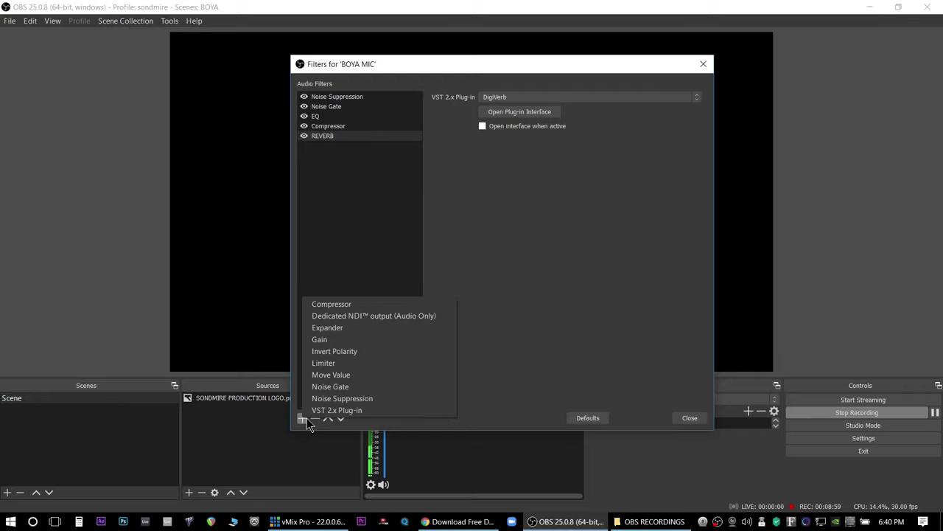
{"action": "left_click", "coordinate": [365, 411]}
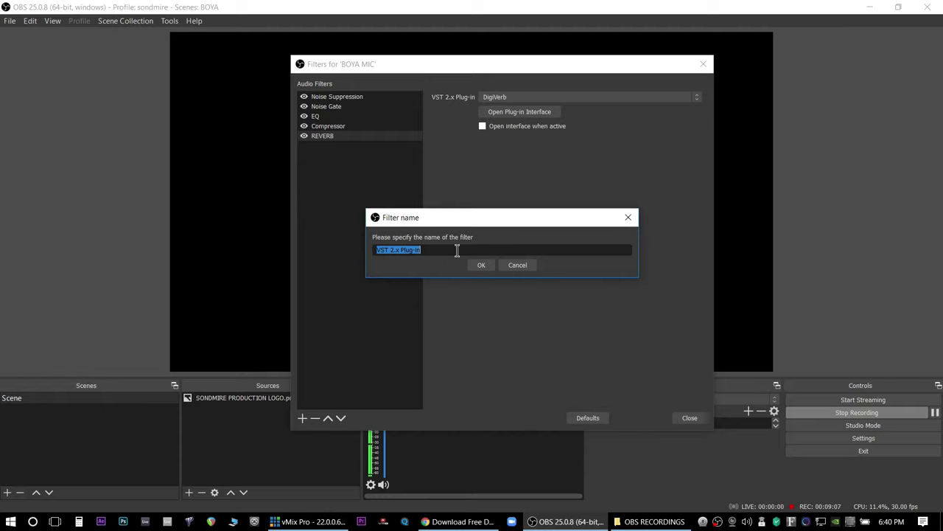
{"action": "type", "text": "DELAY"}
{"action": "left_click", "coordinate": [481, 265]}
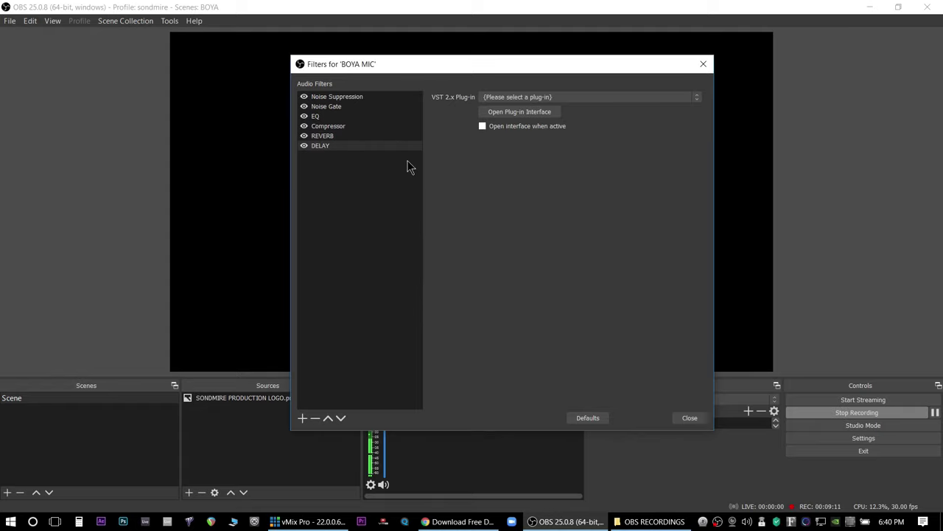
Load the HY-Delay4_free(x64) plug-in into the DELAY filter and open its interface, placing it below the filter list
{"action": "left_click", "coordinate": [589, 98]}
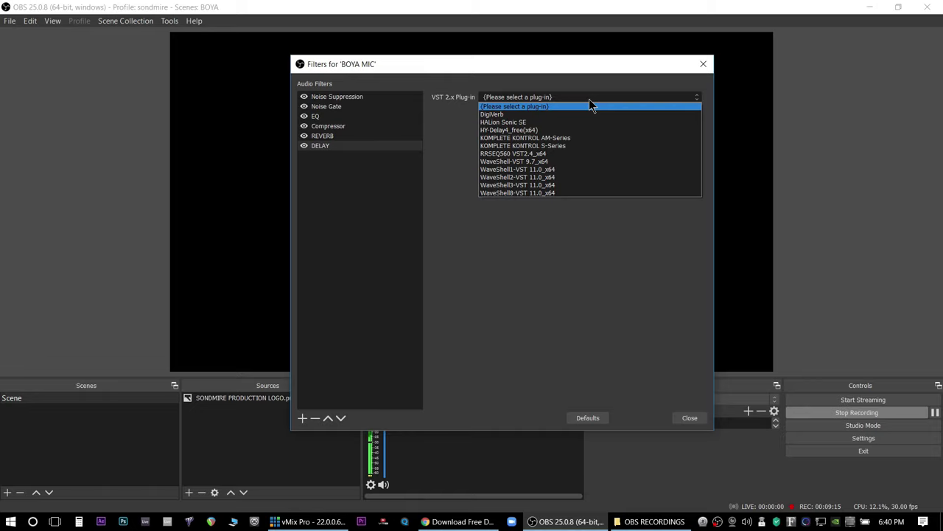
{"action": "left_click", "coordinate": [528, 132]}
{"action": "left_click", "coordinate": [536, 113]}
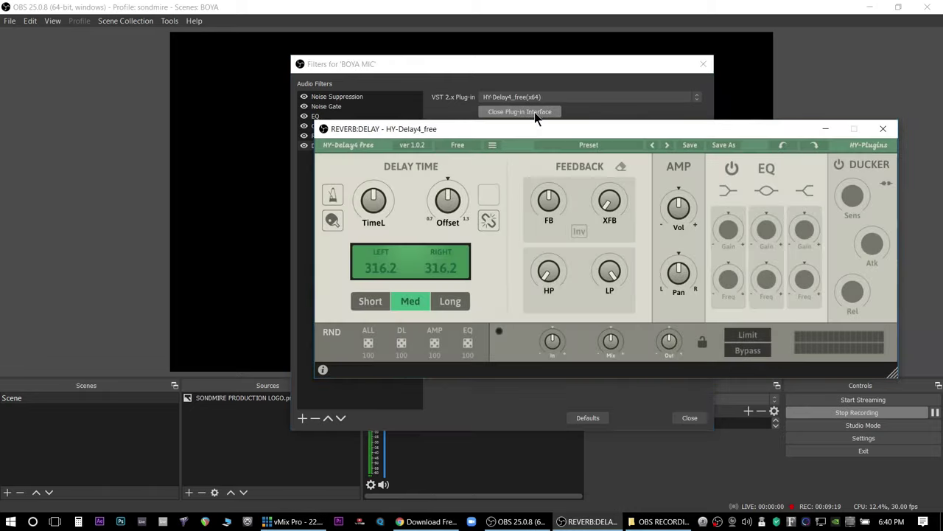
{"action": "left_click_drag", "start_coordinate": [549, 125], "coordinate": [504, 186]}
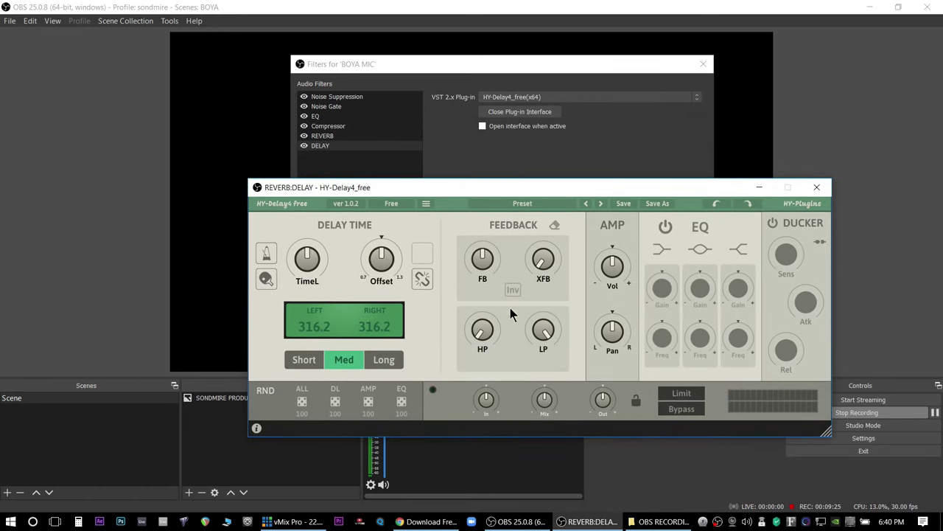
Lower the delay's dry/wet mix well below half and shorten the linked left and right delay times to about 226.9
{"action": "left_click_drag", "start_coordinate": [545, 400], "coordinate": [548, 447]}
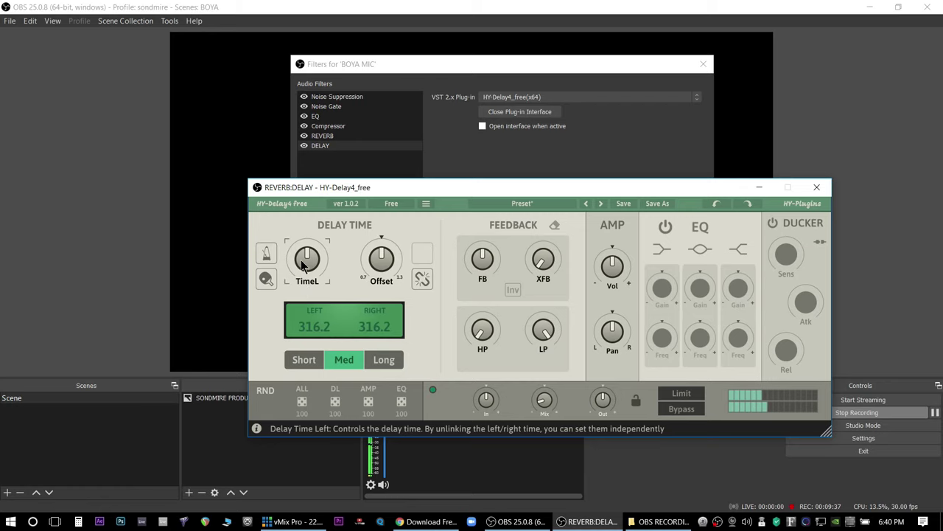
{"action": "left_click_drag", "start_coordinate": [308, 264], "coordinate": [312, 298]}
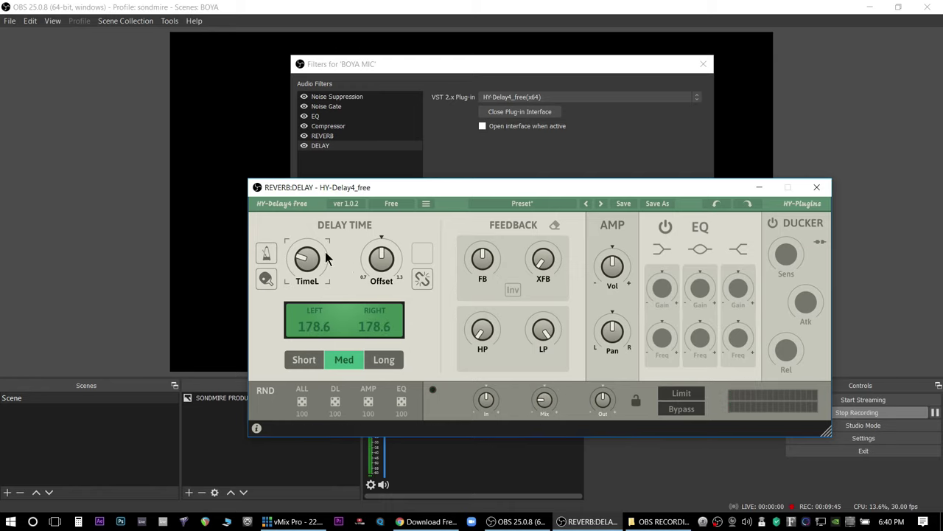
{"action": "mouse_move", "coordinate": [306, 260]}
{"action": "left_mouse_down"}
{"action": "mouse_move", "coordinate": [306, 270]}
{"action": "mouse_move", "coordinate": [311, 259]}
{"action": "left_mouse_up"}
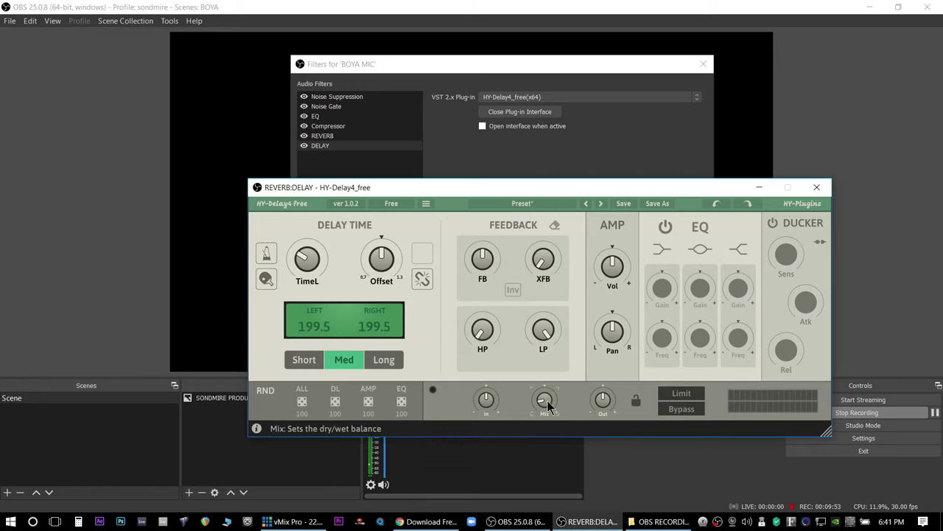
{"action": "left_click_drag", "start_coordinate": [307, 260], "coordinate": [304, 267]}
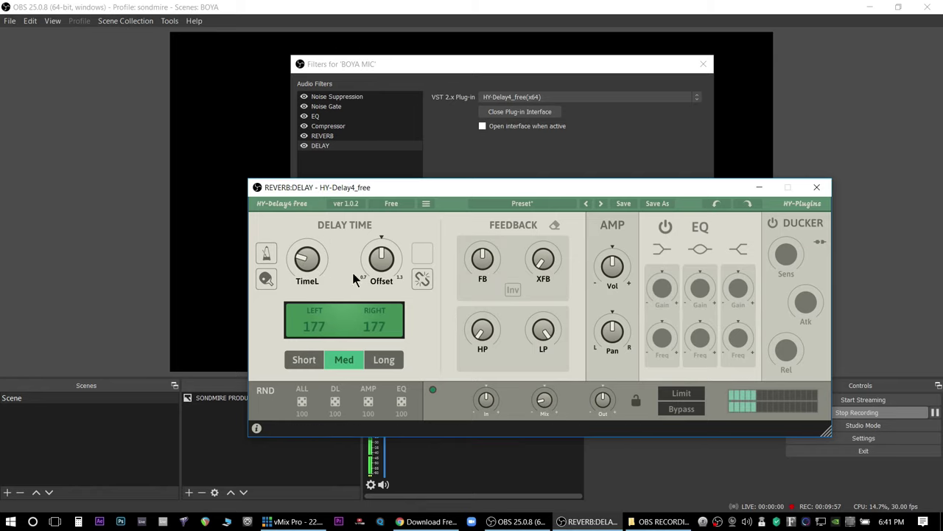
{"action": "left_click_drag", "start_coordinate": [319, 265], "coordinate": [319, 247]}
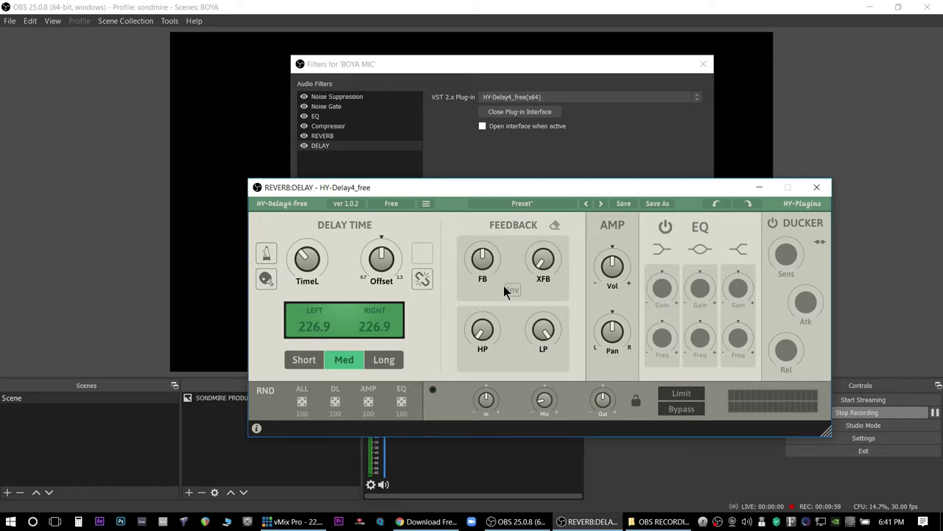
Reduce the delay's feedback level, set both delay times to about 222.8, and close the plug-in's interface
{"action": "left_click_drag", "start_coordinate": [481, 259], "coordinate": [487, 286]}
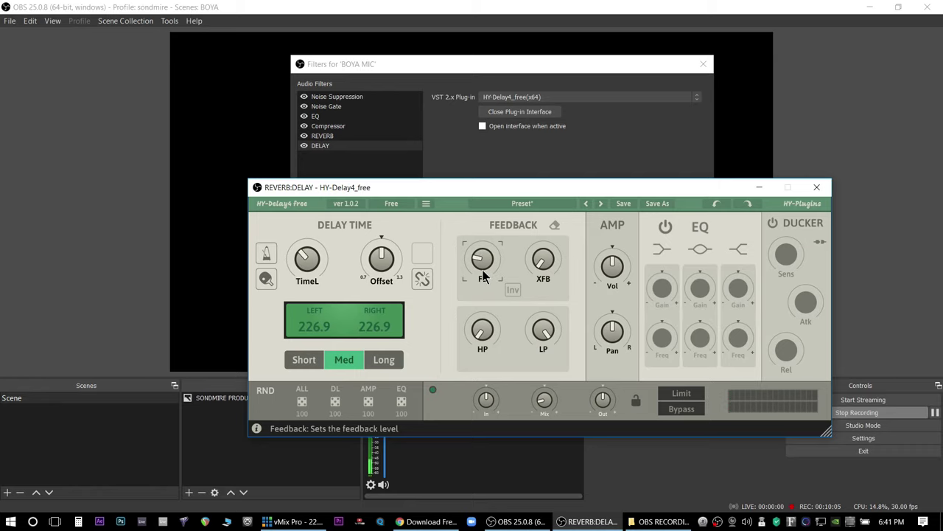
{"action": "left_click_drag", "start_coordinate": [303, 264], "coordinate": [300, 270]}
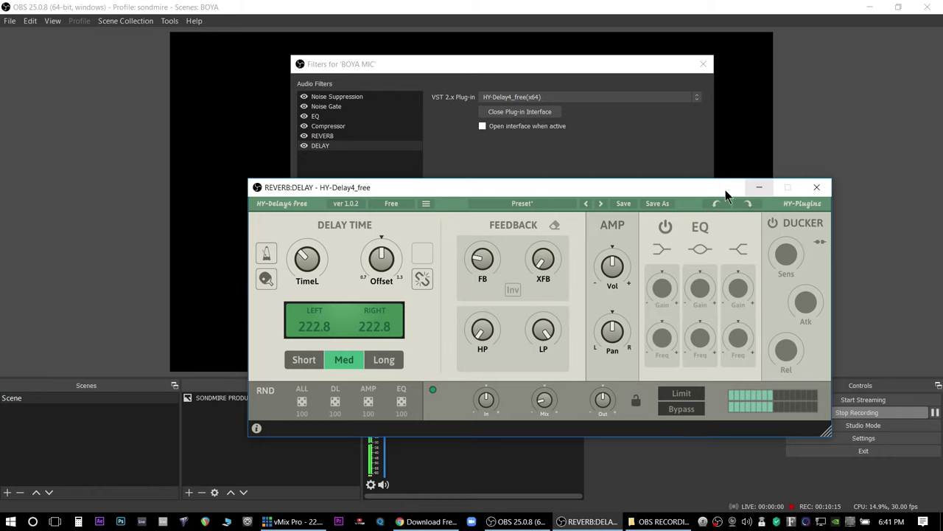
{"action": "left_click_drag", "start_coordinate": [727, 195], "coordinate": [690, 200]}
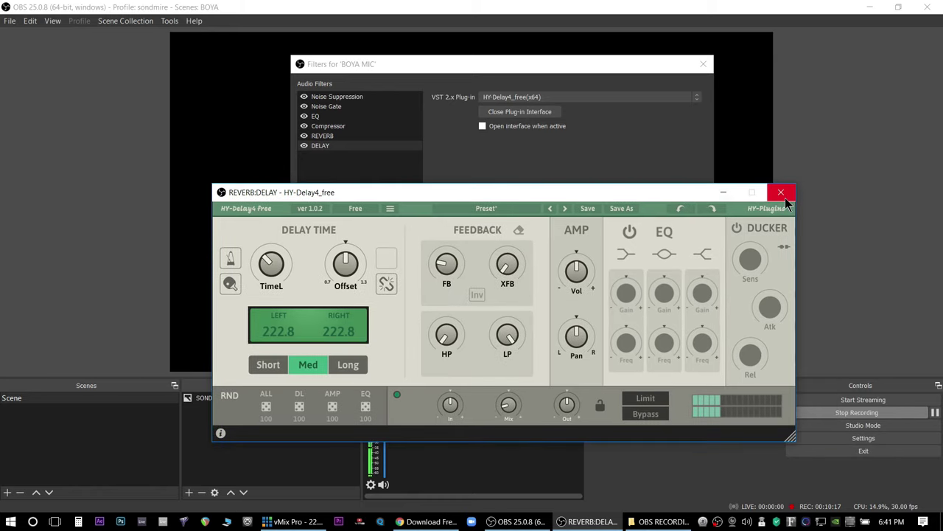
{"action": "left_click", "coordinate": [782, 194]}
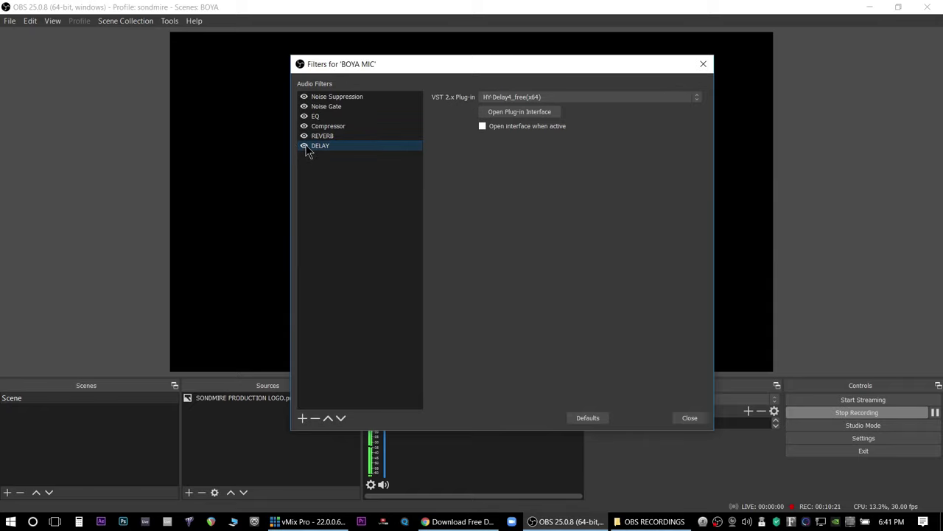
Disable the DELAY and REVERB filters on the BOYA MIC source
{"action": "left_click", "coordinate": [305, 146]}
{"action": "left_click", "coordinate": [304, 136]}
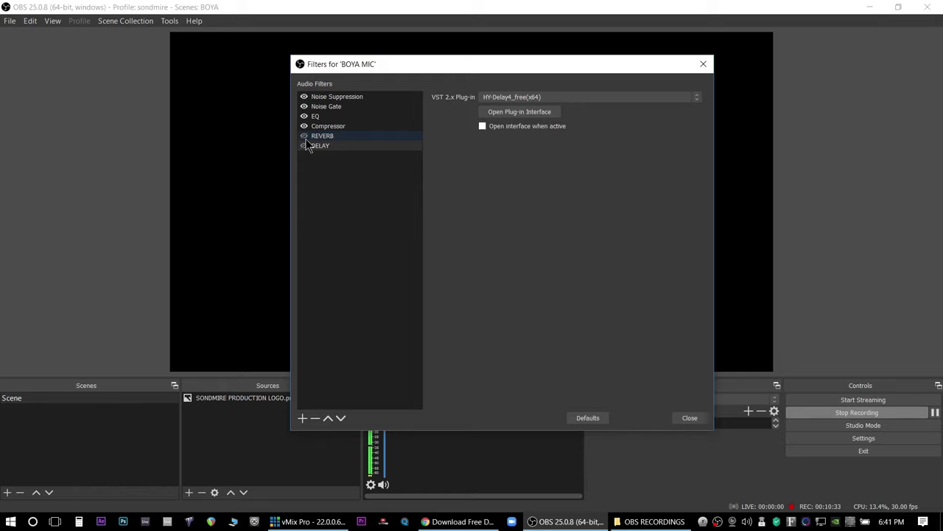
{"action": "left_click", "coordinate": [305, 146]}
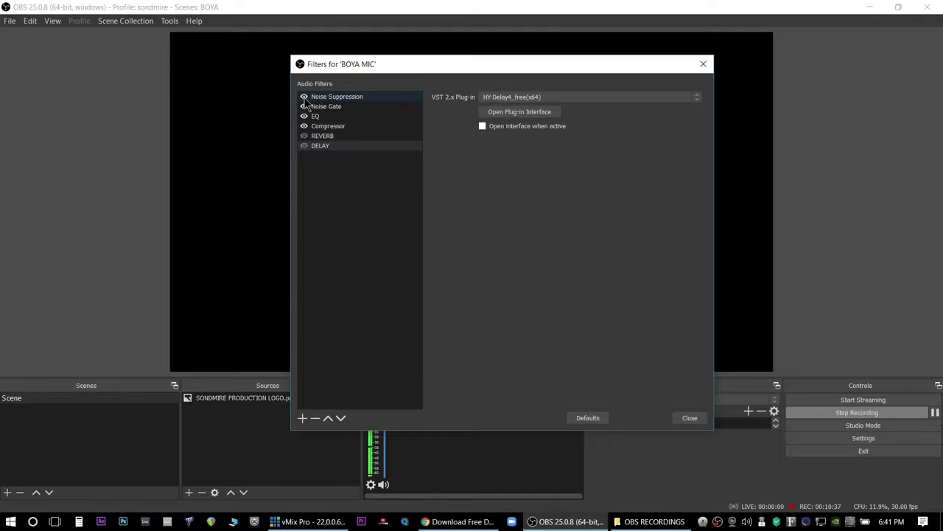
Disable the Noise Suppression, Noise Gate, EQ and Compressor filters so the microphone is heard unprocessed
{"action": "left_click", "coordinate": [304, 97]}
{"action": "left_click", "coordinate": [305, 107]}
{"action": "left_click", "coordinate": [305, 117]}
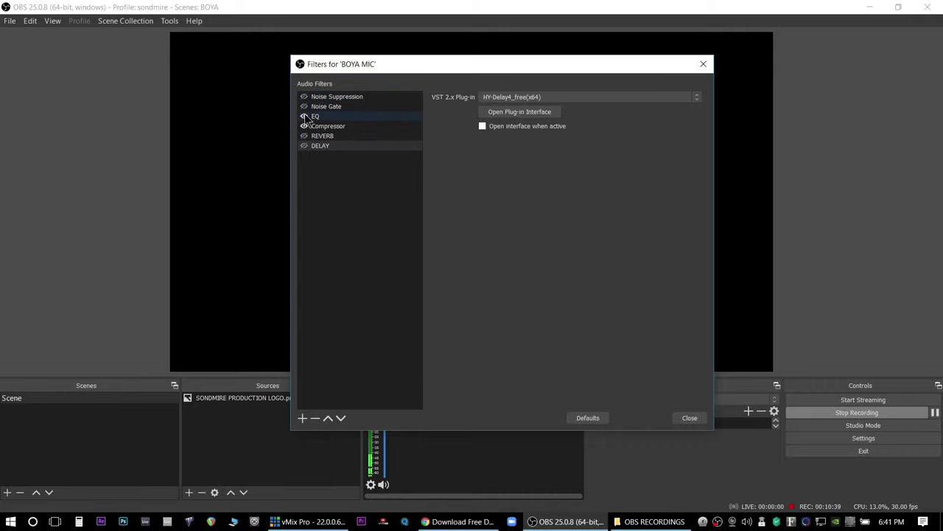
{"action": "left_click", "coordinate": [304, 126]}
{"action": "left_click", "coordinate": [308, 126]}
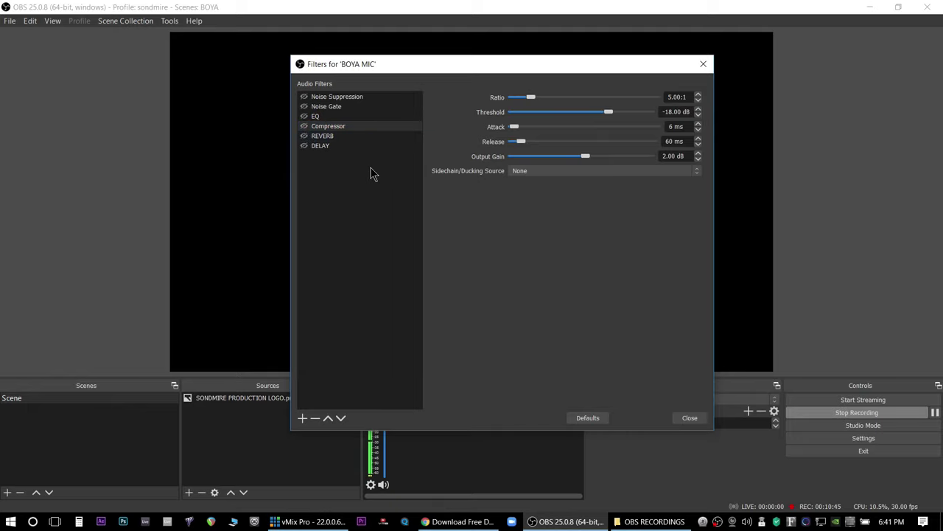
Turn the Noise Suppression filter back on for the BOYA MIC source
{"action": "left_click", "coordinate": [303, 97]}
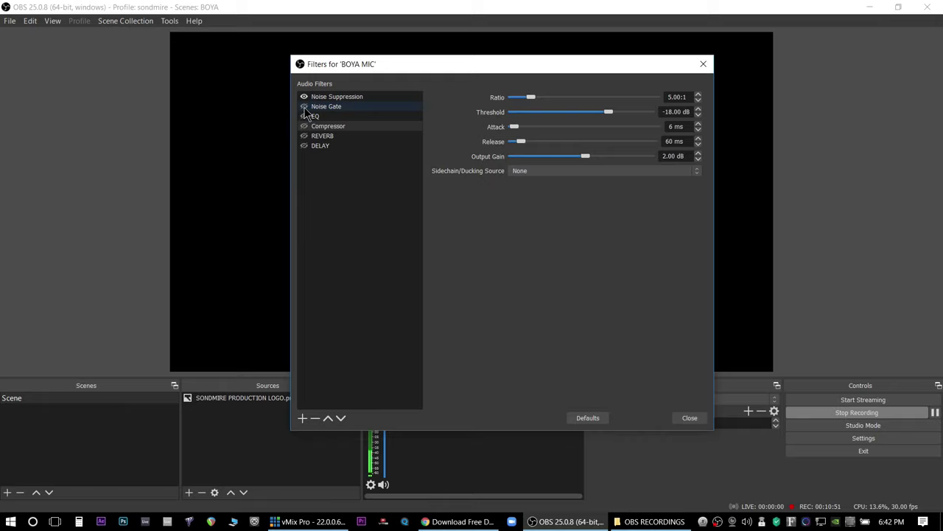